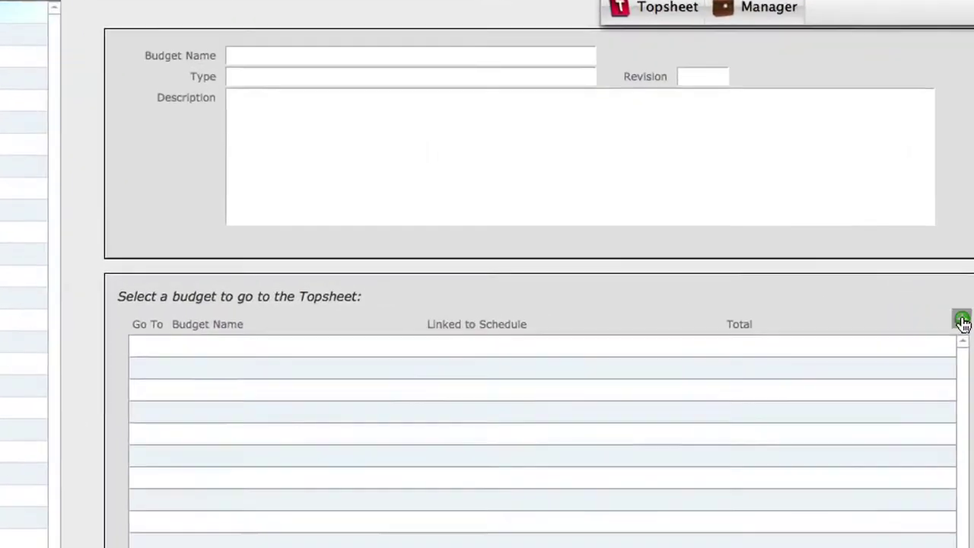
Start adding a budget to the project by loading an existing one
left_click(963, 322)
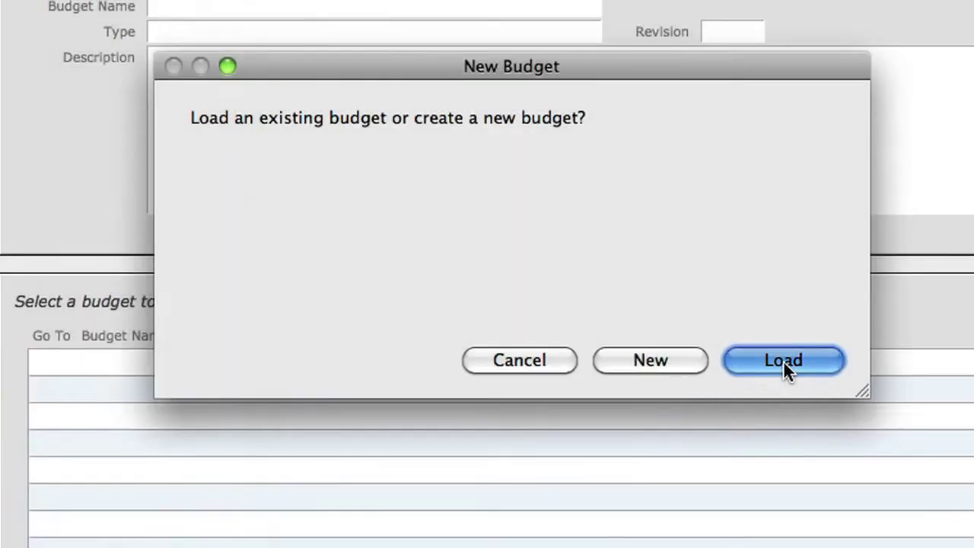
left_click(783, 360)
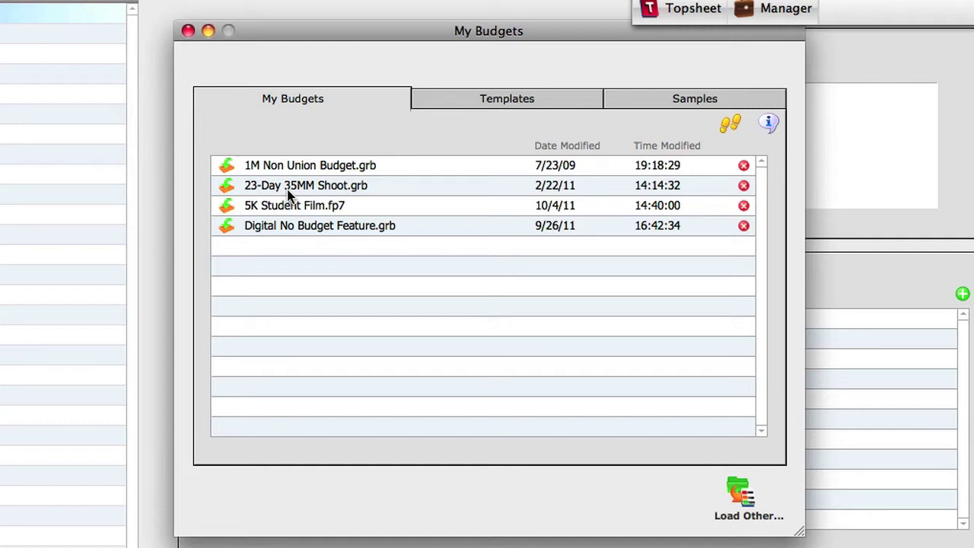
Switch to Finder and examine the My Budgets folder inside Saved Budgets
left_click(22, 0)
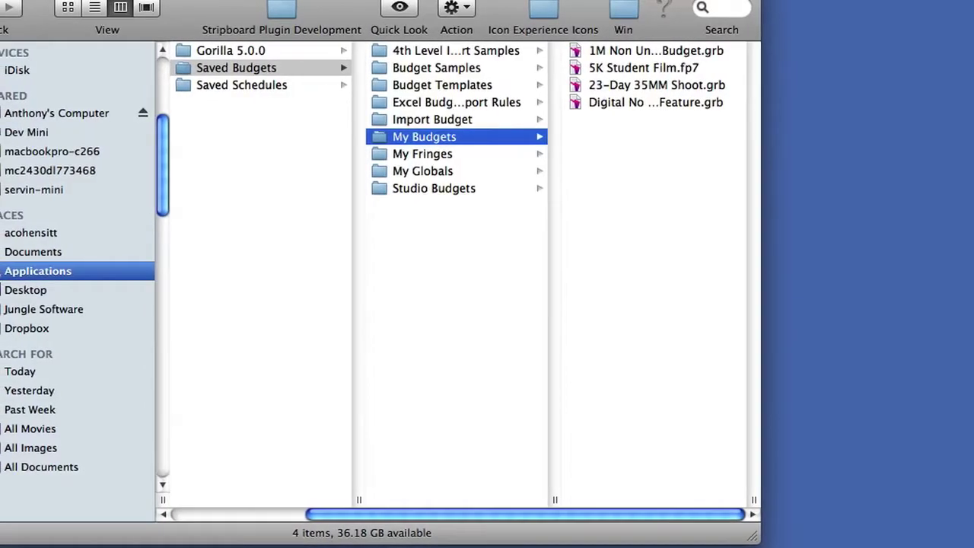
left_click_drag(392, 515, 260, 516)
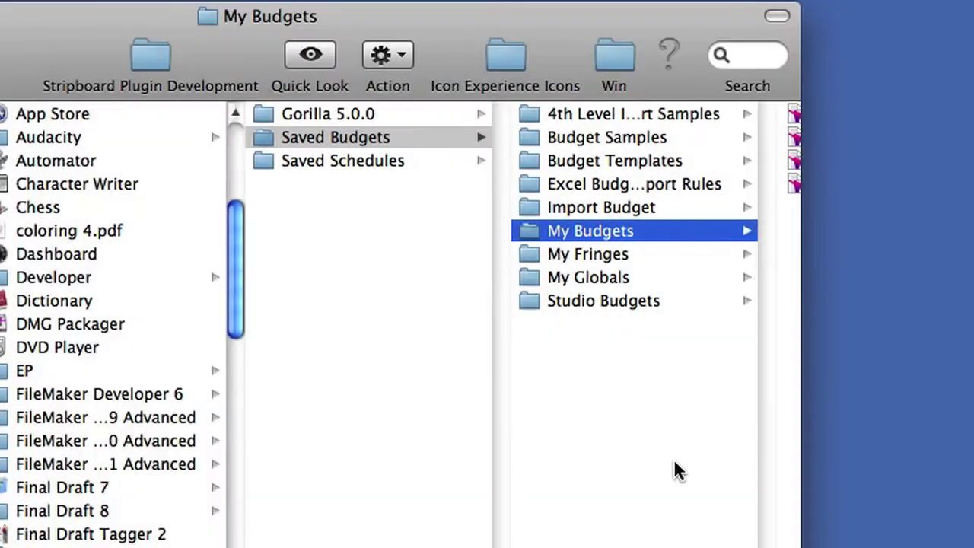
scroll(678, 470, "right", 1)
scroll(487, 319, "right", 5)
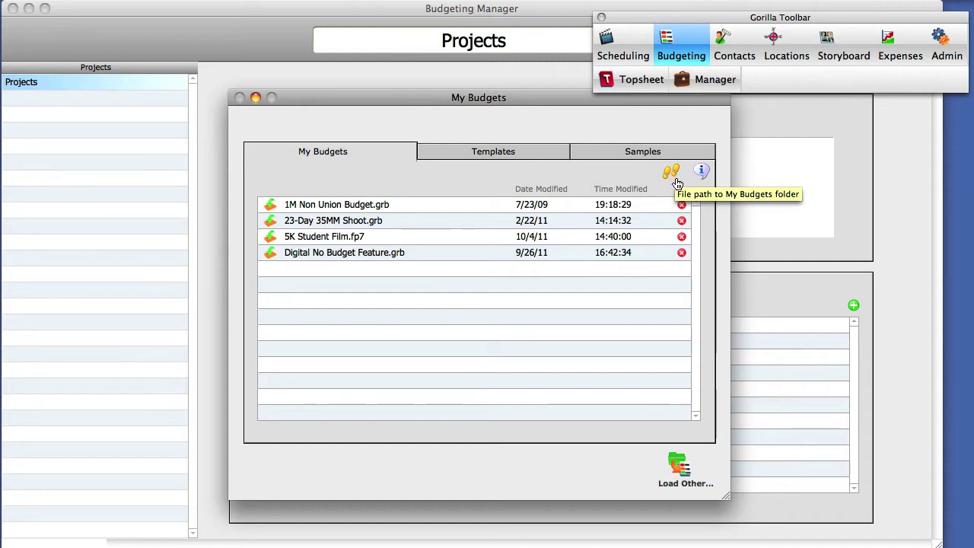
Back in Gorilla, check the file path of the My Budgets folder and look through the template and sample budgets
left_click(674, 175)
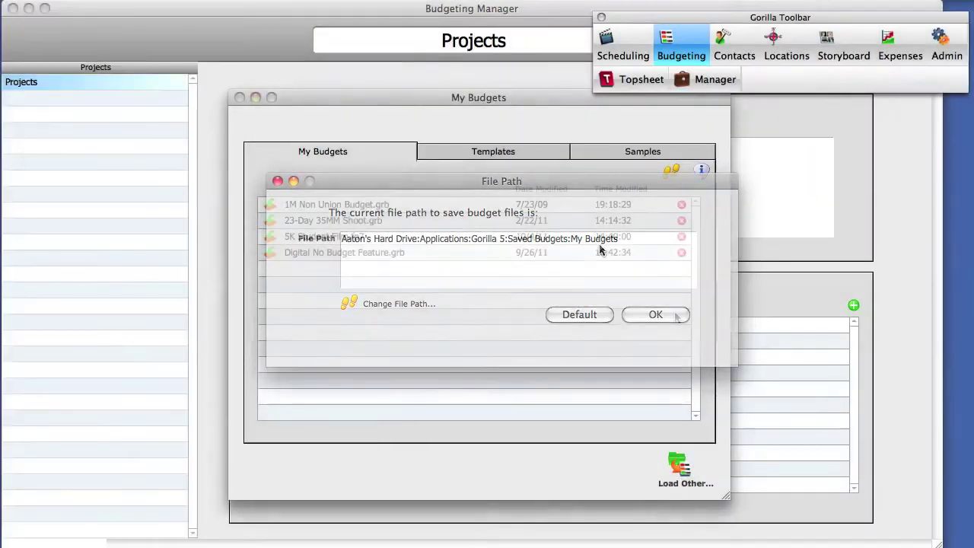
left_click(513, 152)
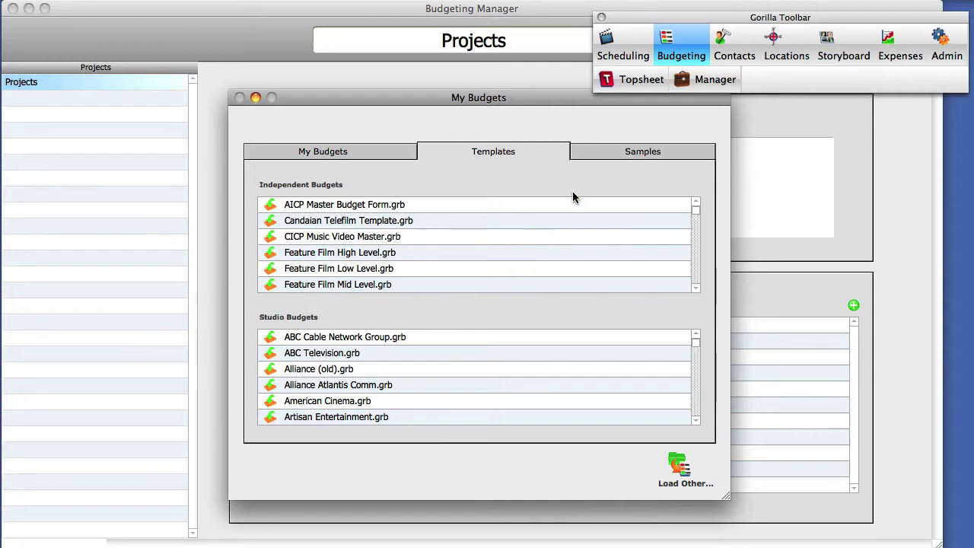
left_click(631, 156)
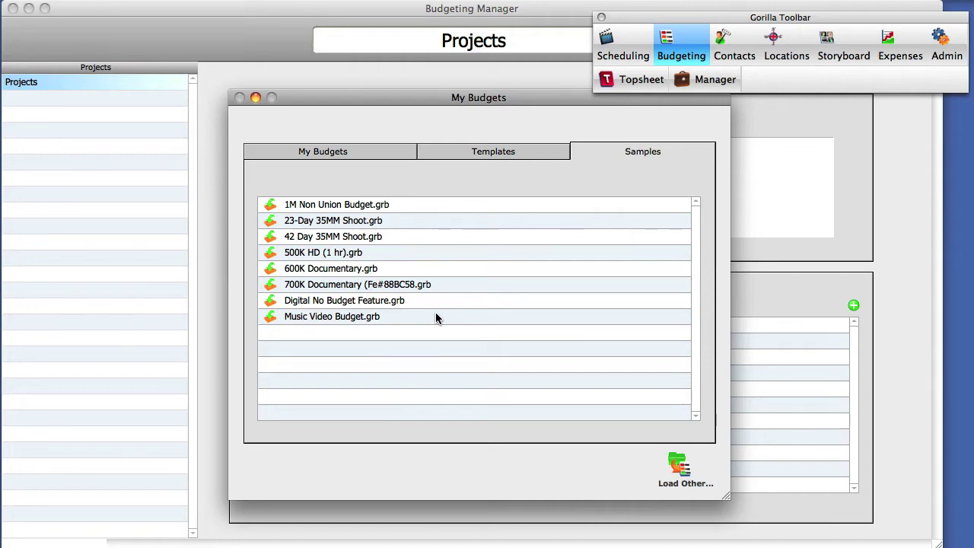
left_click(275, 155)
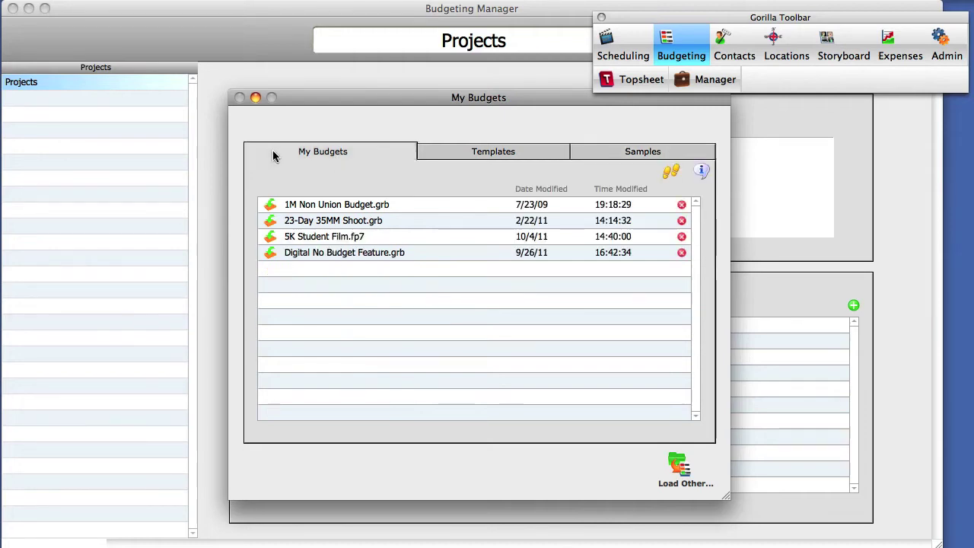
Load 1M Non Union Budget.grb from My Budgets and link it to the Hotel Cucaracha schedule
left_click(271, 207)
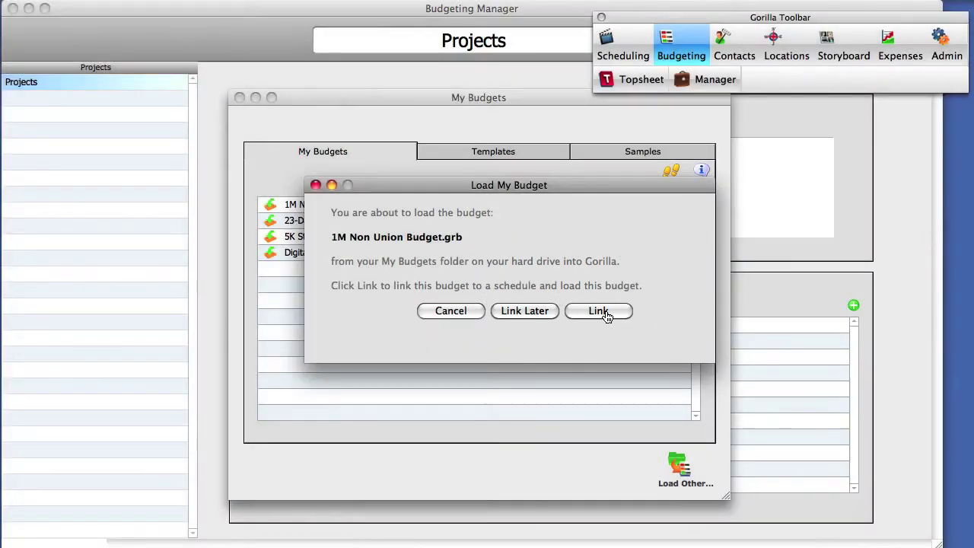
left_click(599, 311)
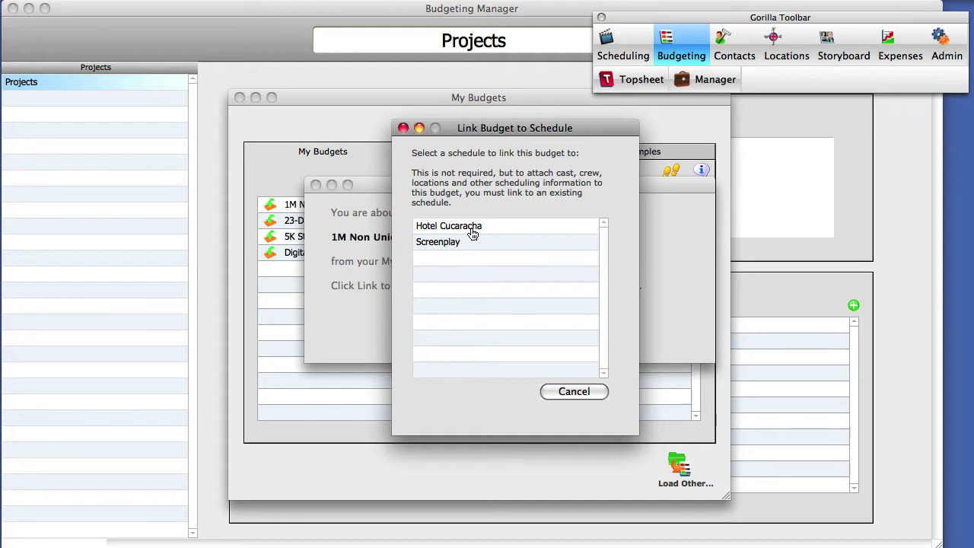
left_click(430, 227)
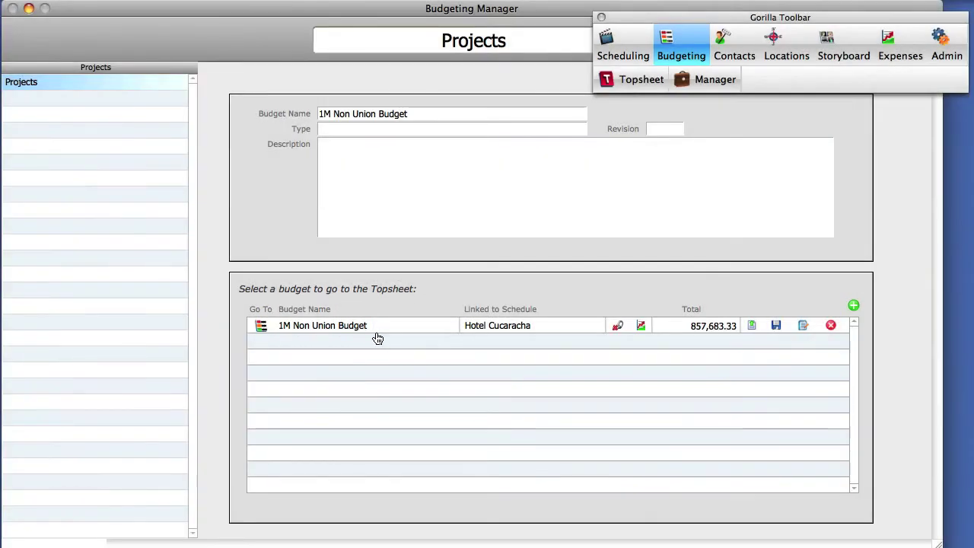
Unlink the 1M Non Union Budget from its schedule and link it to Hotel Cucaracha again
left_click(376, 335)
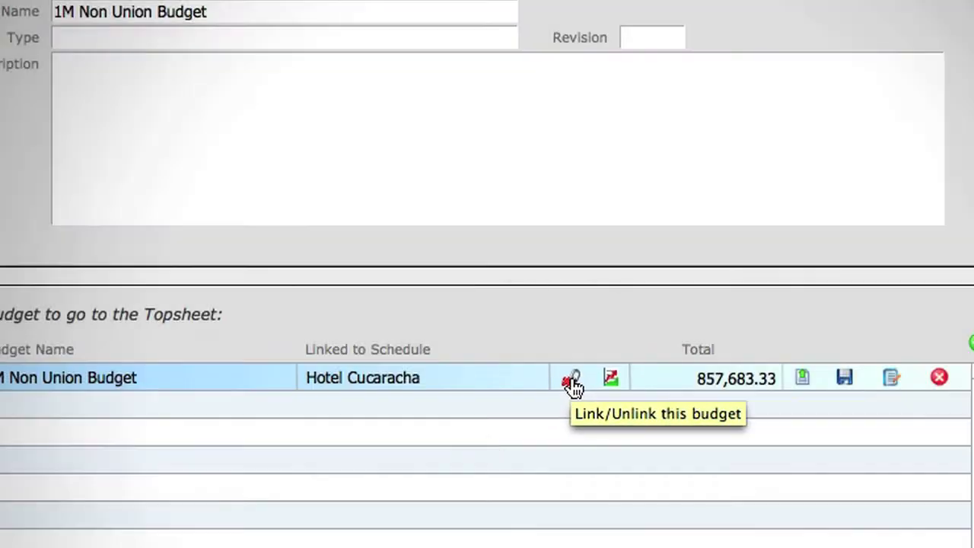
left_click(573, 385)
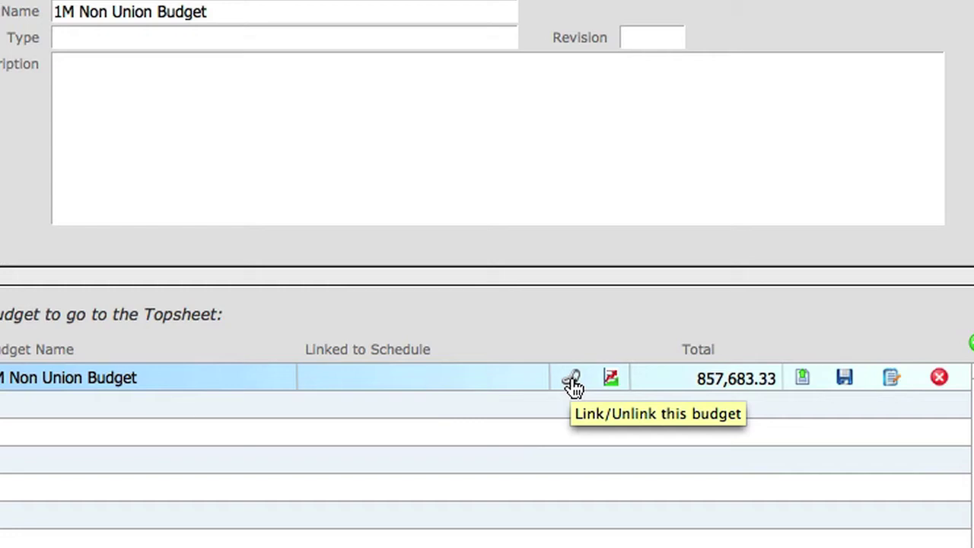
left_click(572, 381)
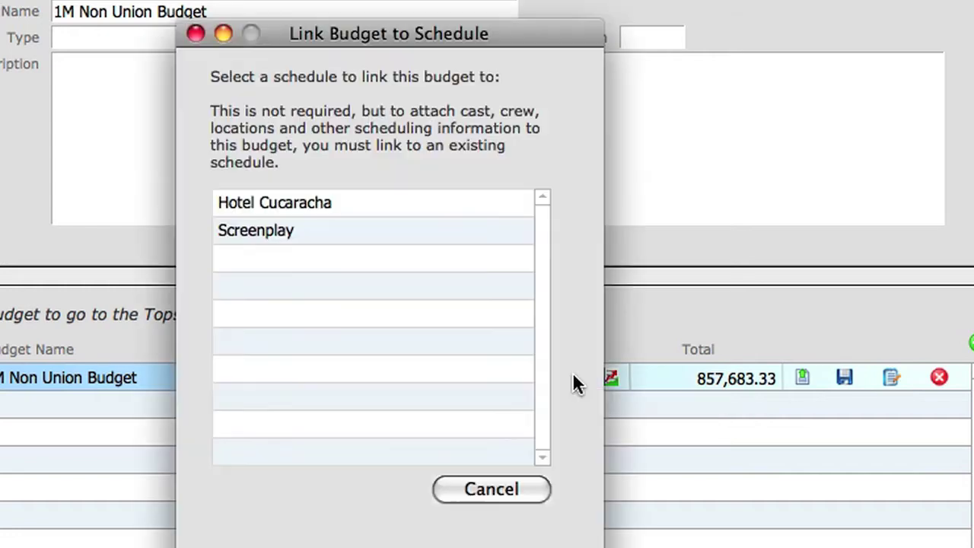
left_click(302, 207)
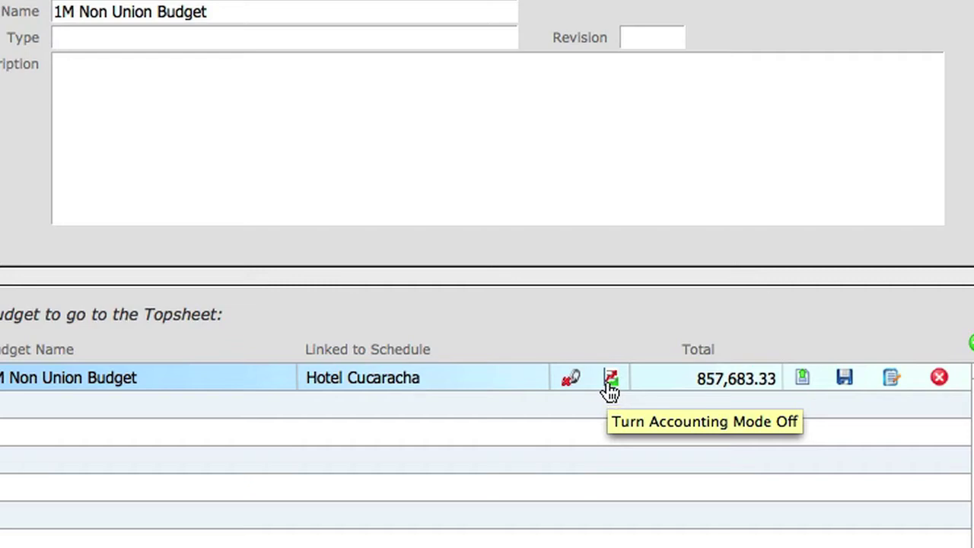
Turn Accounting Mode off for the 1M Non Union Budget and switch it back on
left_click(611, 380)
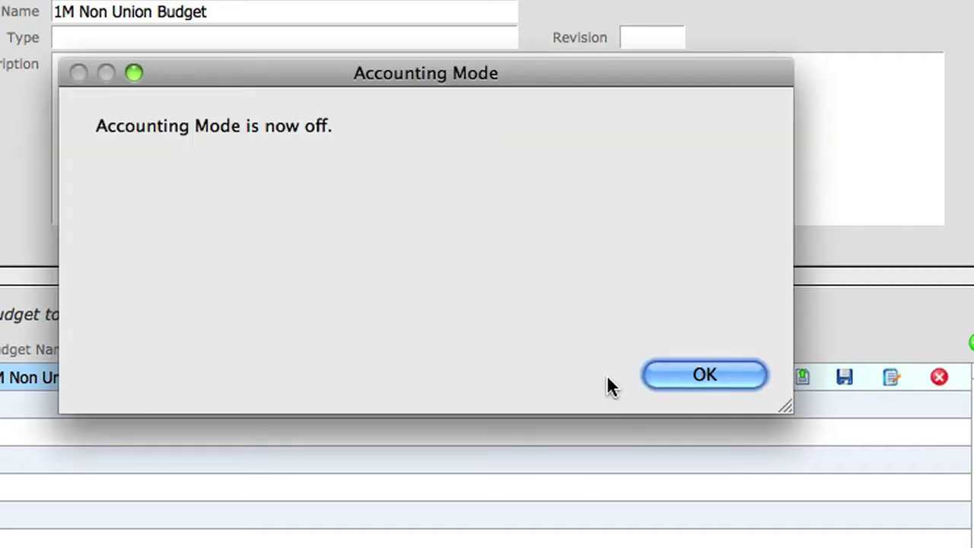
left_click(709, 375)
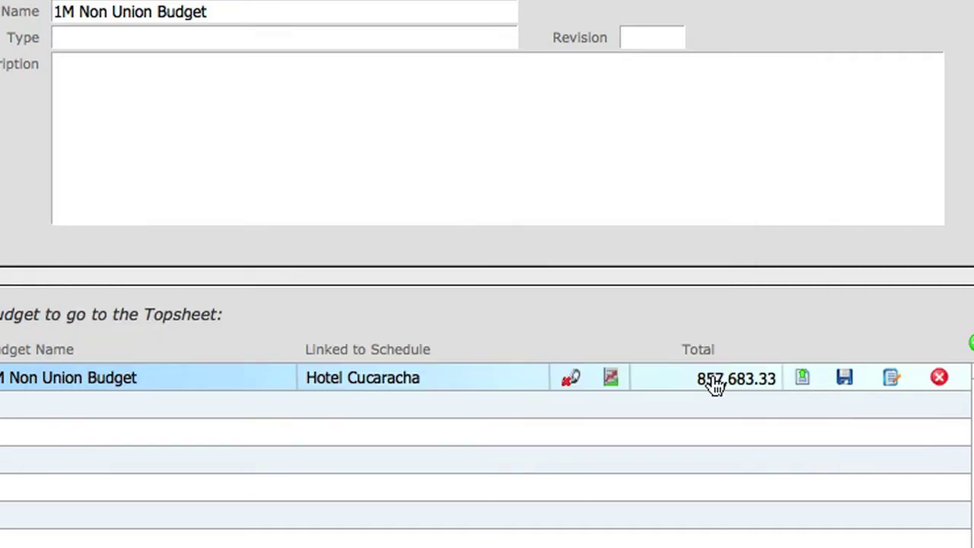
left_click(612, 378)
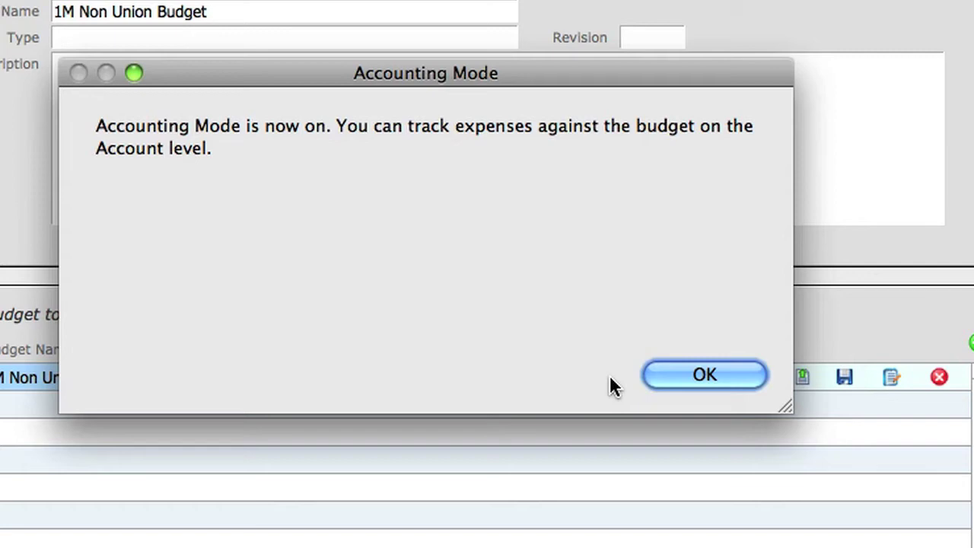
left_click(693, 378)
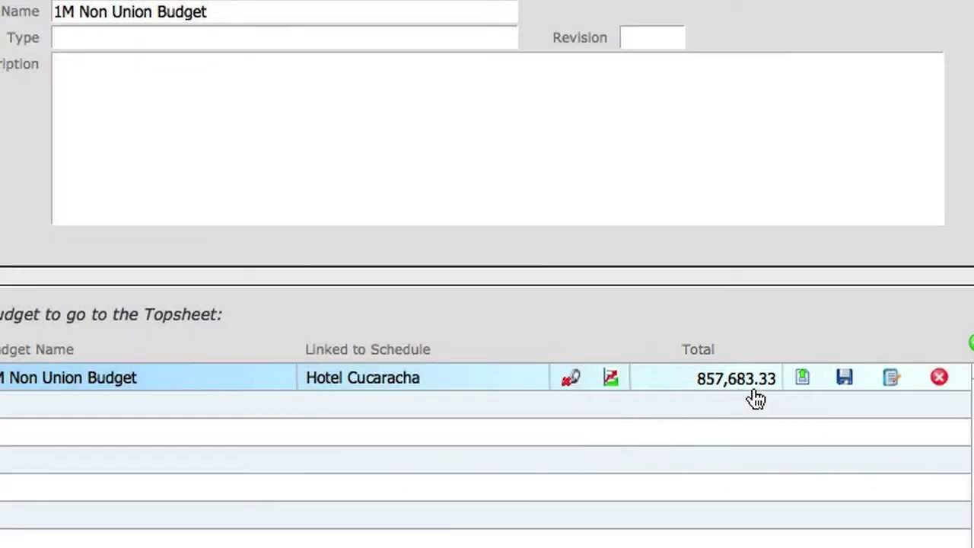
Open the captions for the budget reports, examine the crew titles offered for the first Left Side entry, and close the captions
left_click(802, 380)
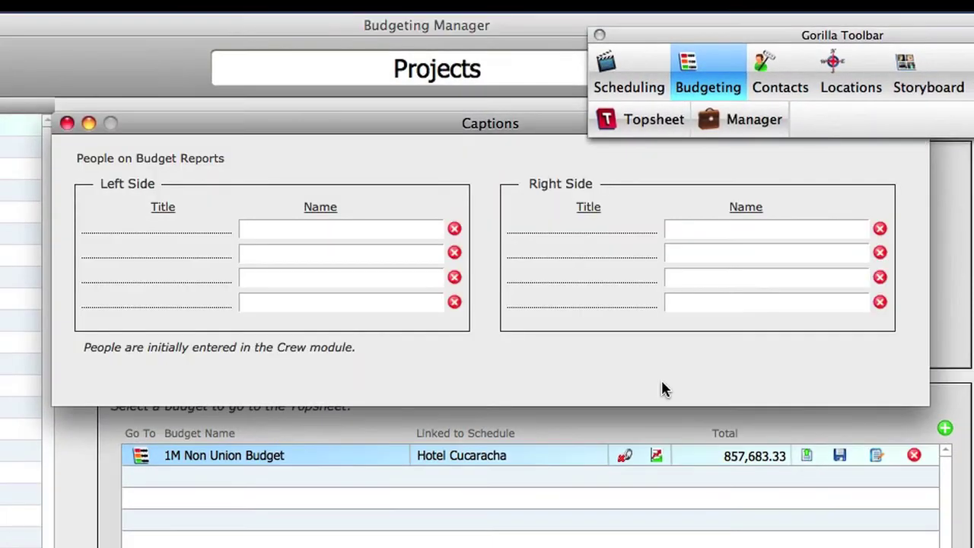
left_click(143, 236)
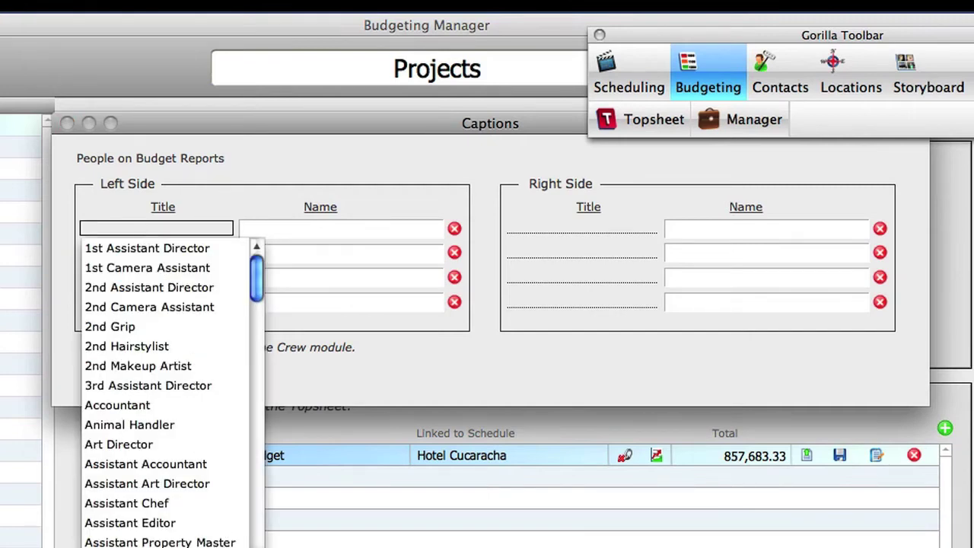
scroll(167, 396, "down", 1)
scroll(174, 394, "down", 8)
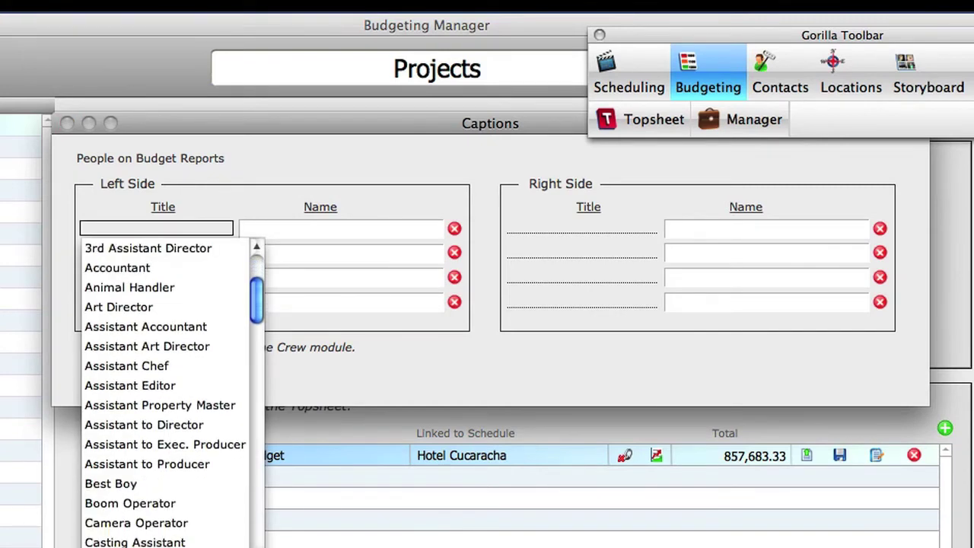
scroll(174, 395, "down", 5)
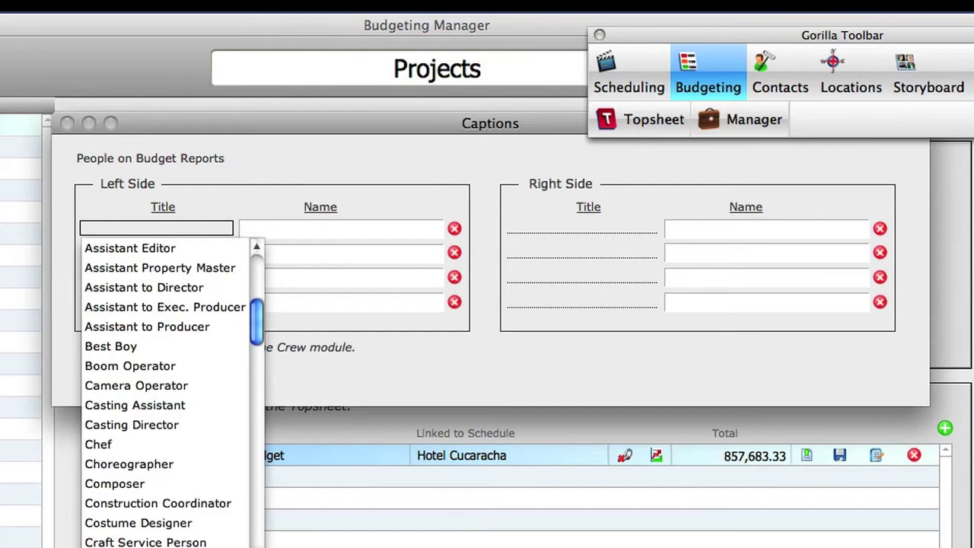
left_click(290, 376)
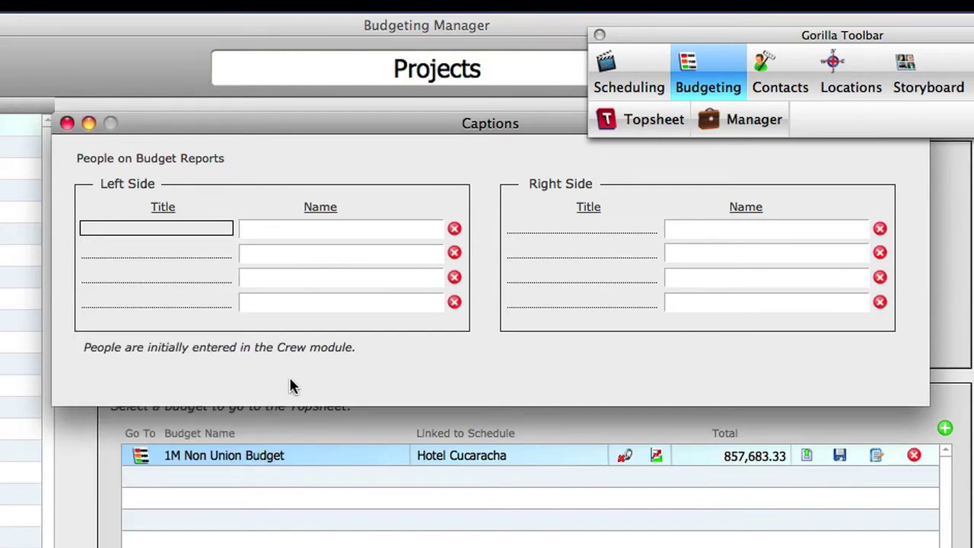
left_click(68, 124)
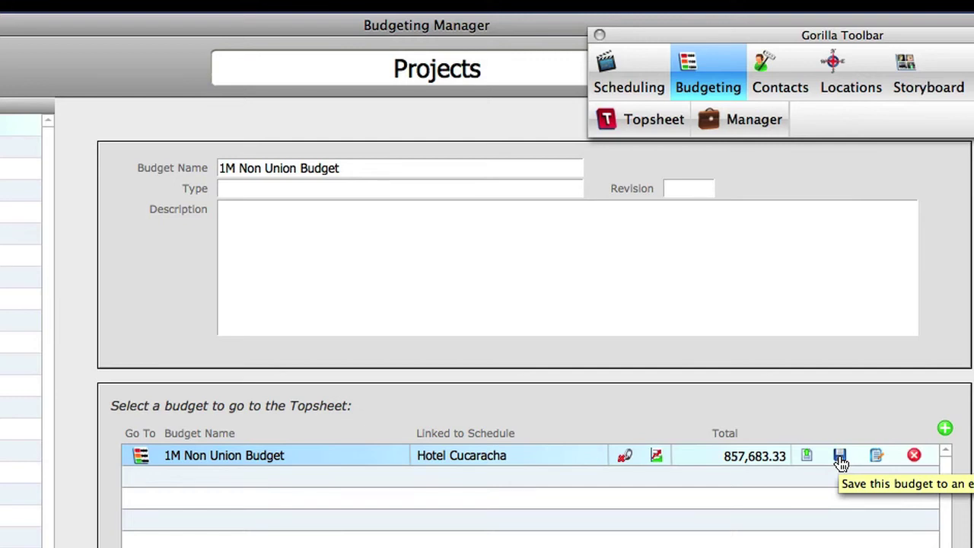
Save the budget to an external file named 1M Non Union Budget on the Desktop, and hide Gorilla to check the desktop
left_click(841, 457)
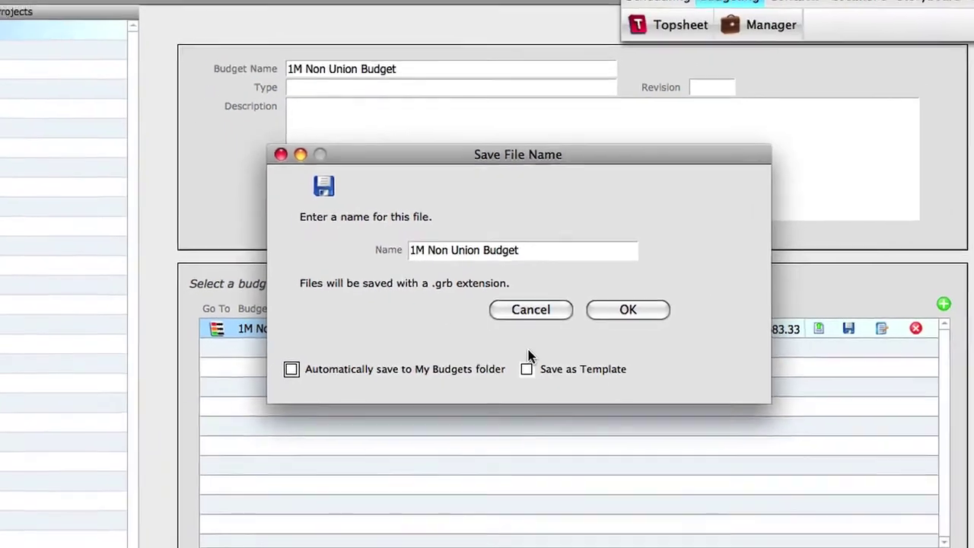
left_click(670, 305)
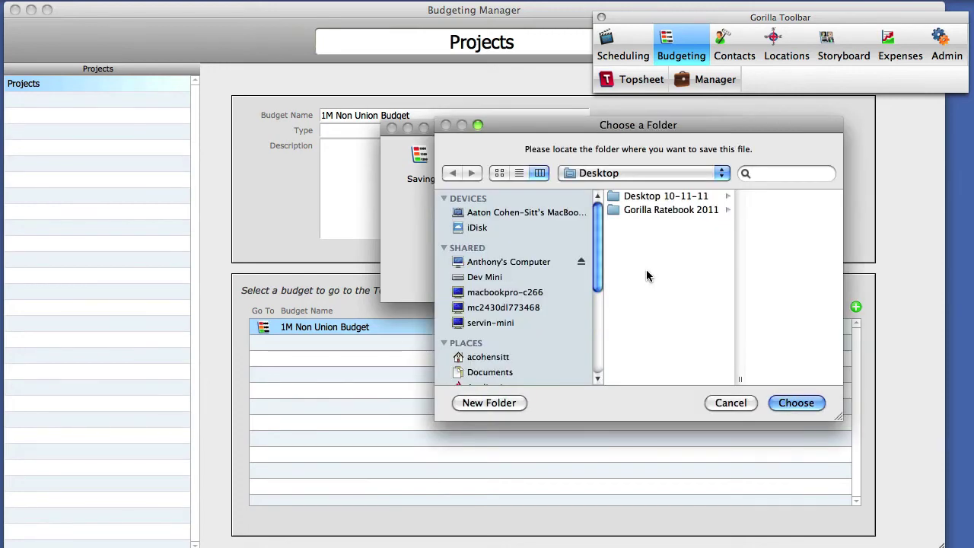
left_click(799, 402)
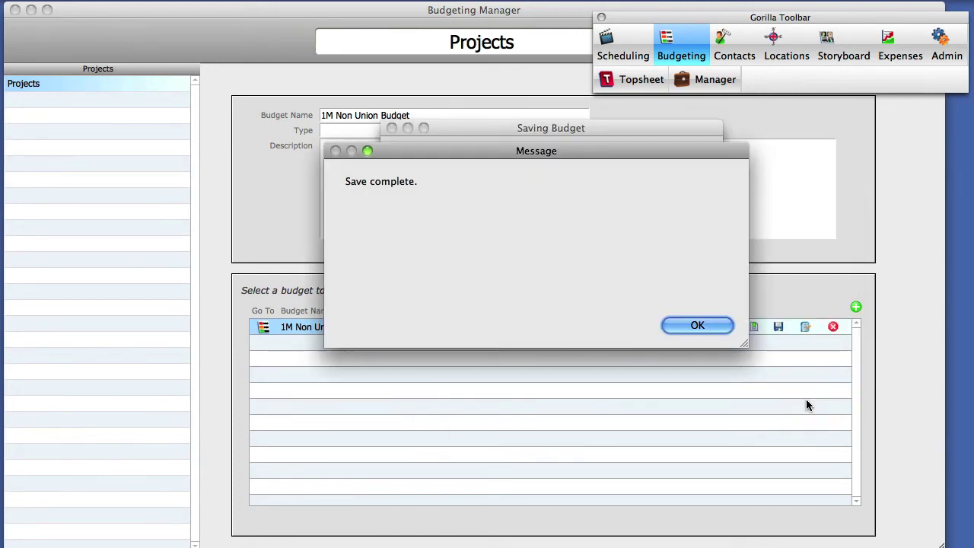
left_click(697, 325)
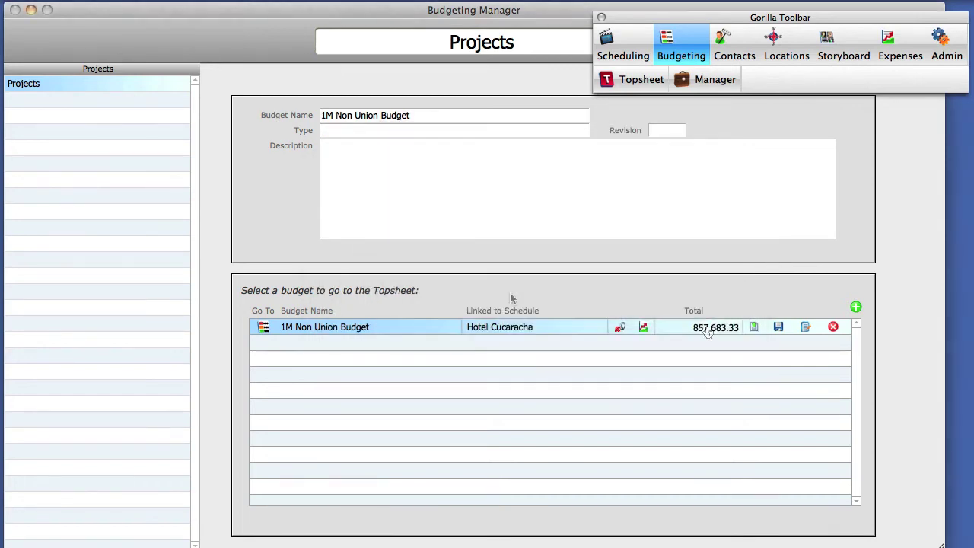
left_click(83, 2)
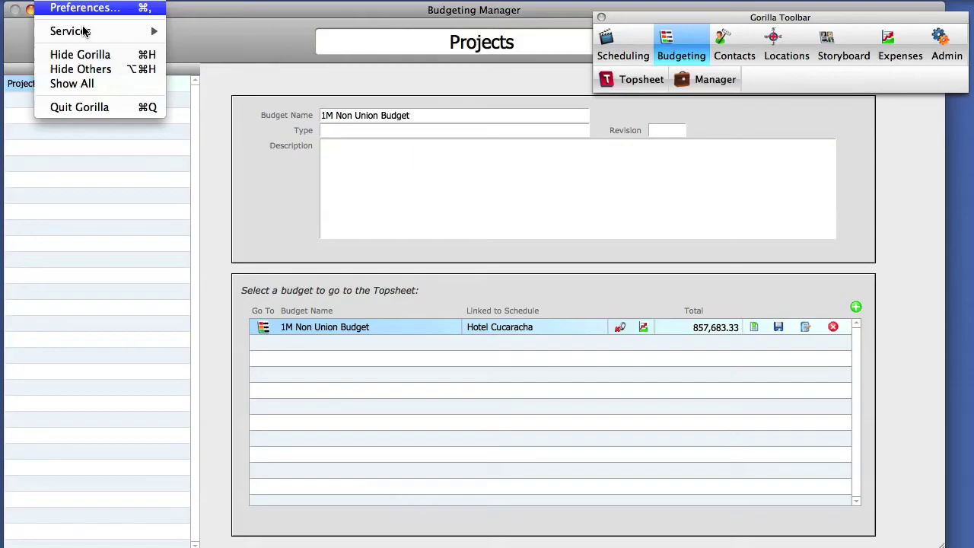
left_click(79, 55)
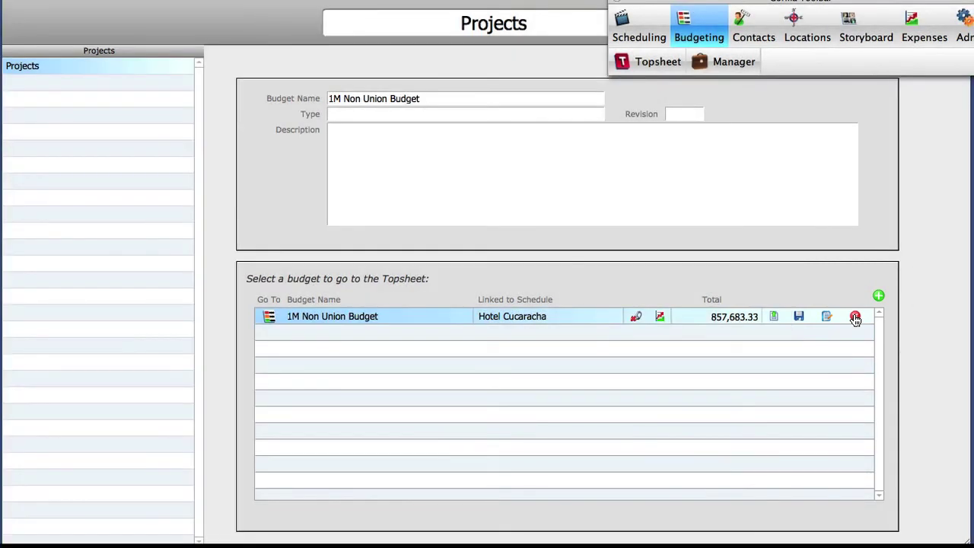
Delete the 1M Non Union Budget from the project's budget list
left_click(856, 318)
left_click(584, 318)
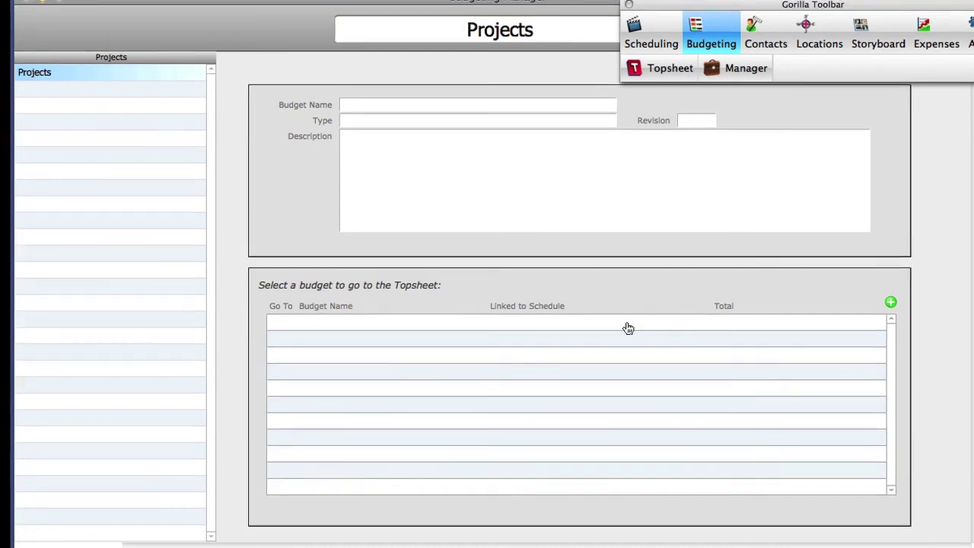
Load an existing budget from another location, choosing the 1M Non Union Budget.grb file on the Desktop
left_click(890, 302)
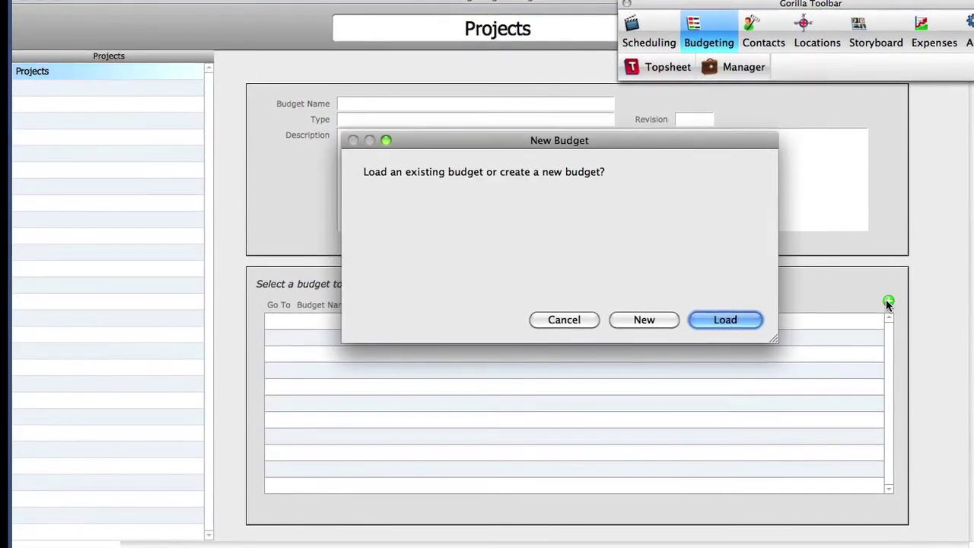
left_click(714, 323)
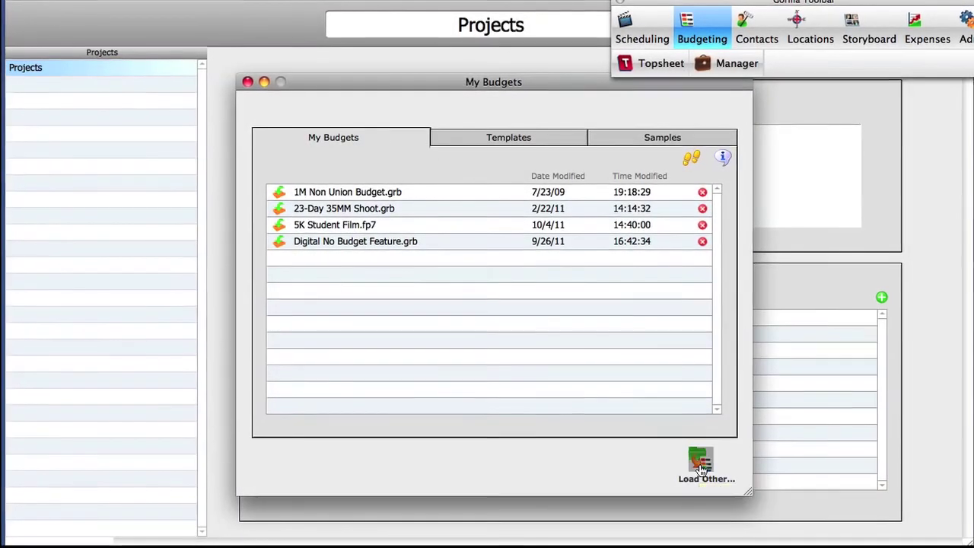
left_click(701, 470)
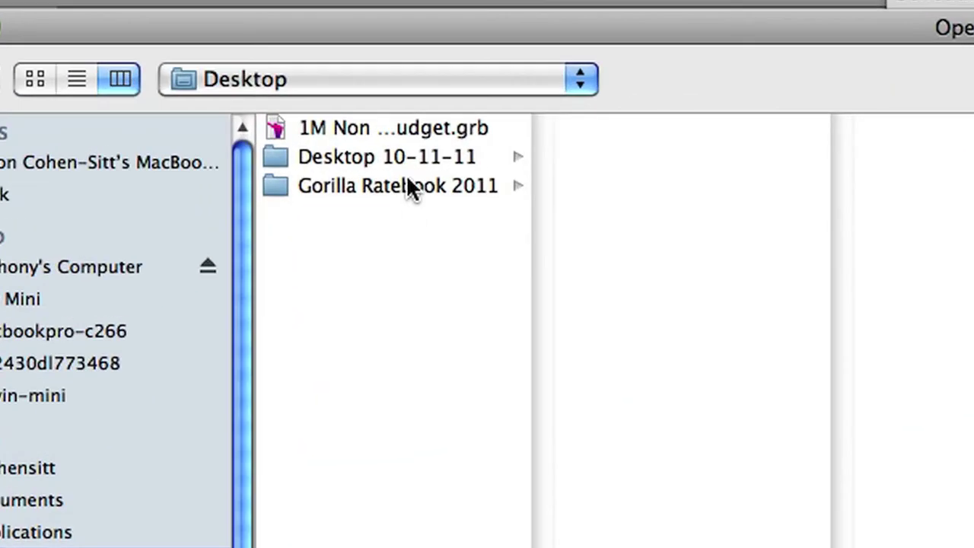
left_click(396, 127)
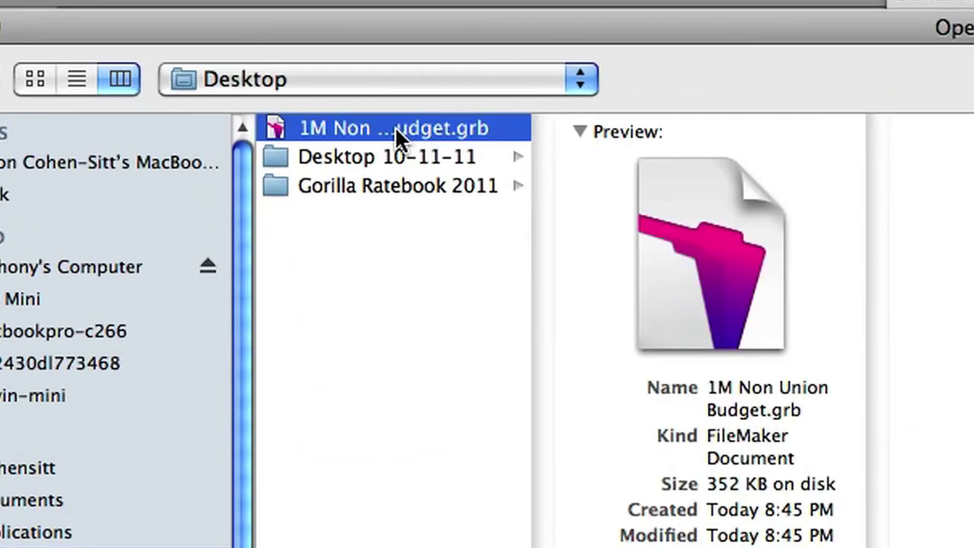